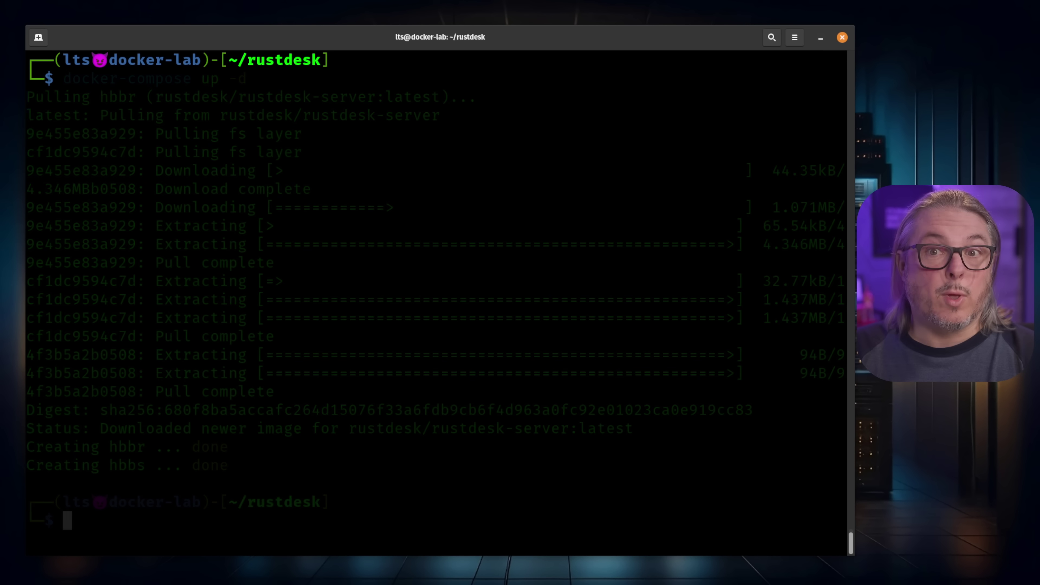
Change into the data folder and list its files
{"action": "type", "text": "cd data"}
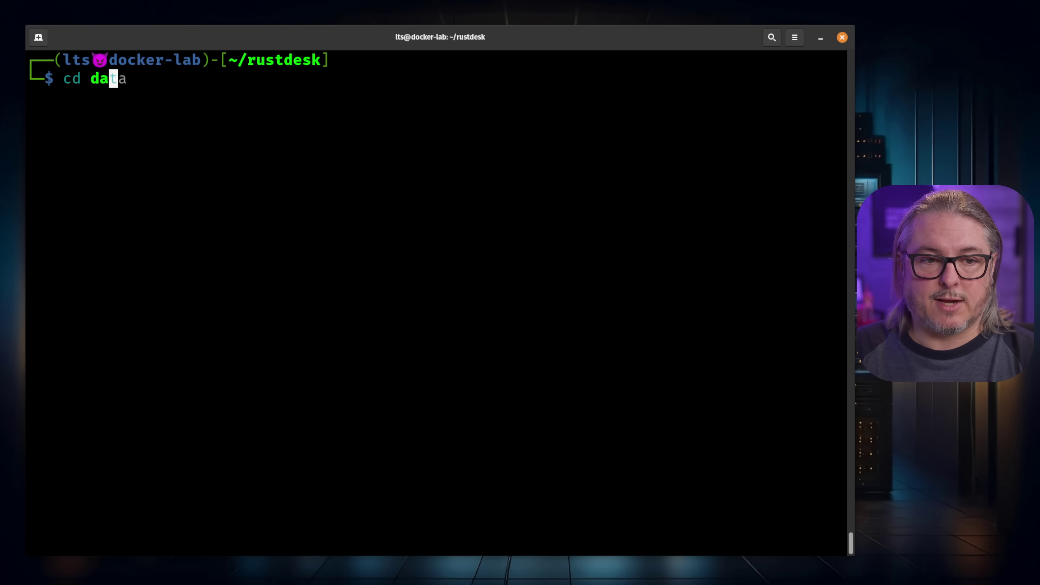
{"action": "key", "text": "Return"}
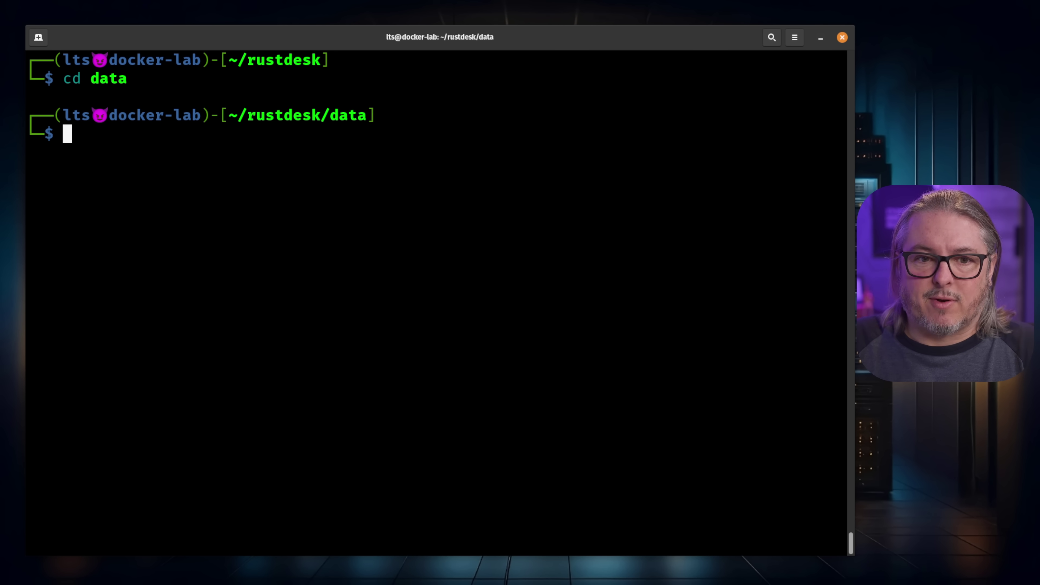
{"action": "type", "text": "ls"}
{"action": "key", "text": "Return"}
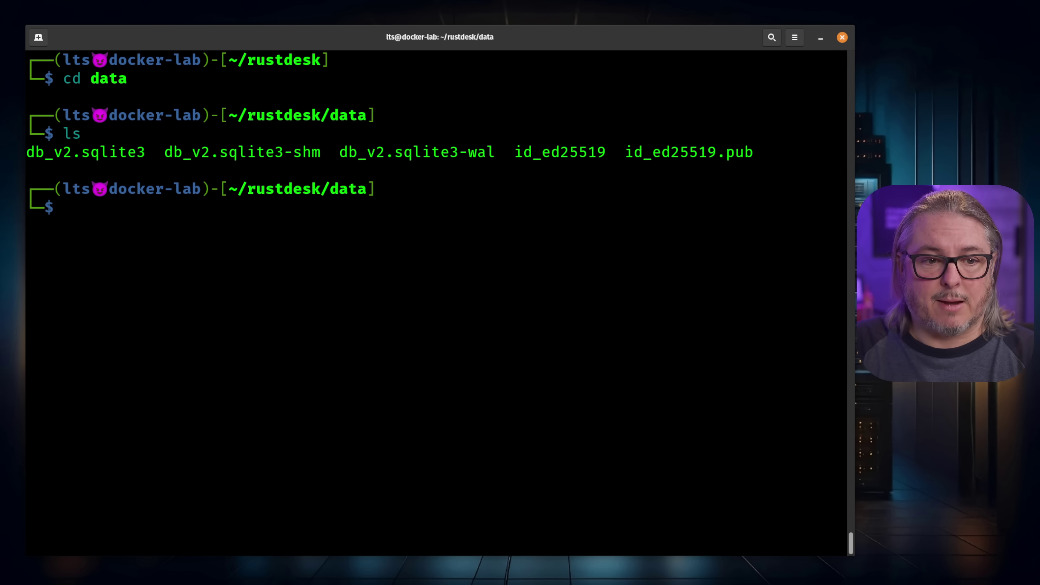
Print id_ed25519.pub with cat and copy the public key line to the clipboard
{"action": "type", "text": "cat"}
{"action": "key", "text": "Right"}
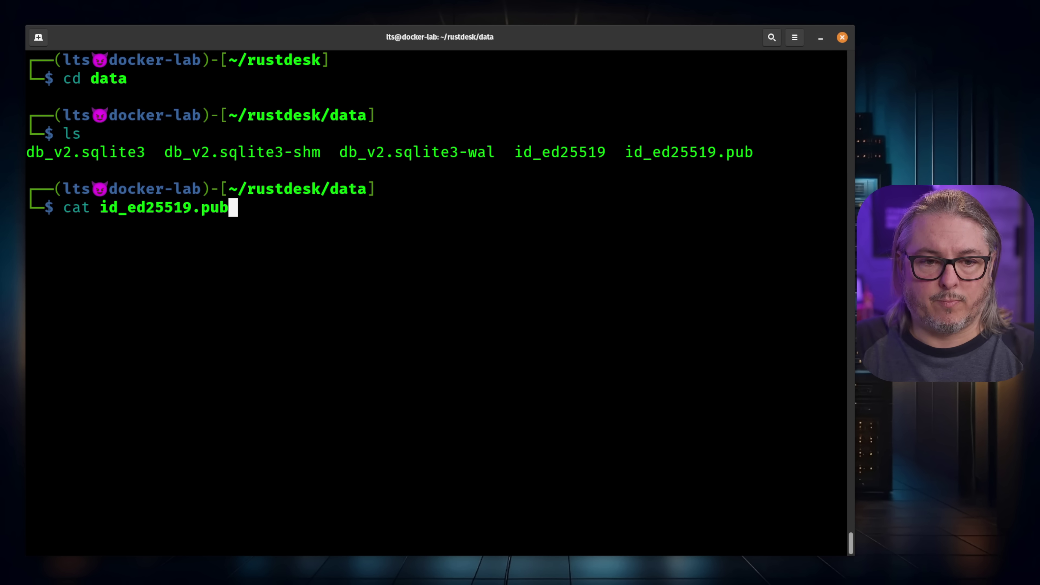
{"action": "key", "text": "Return"}
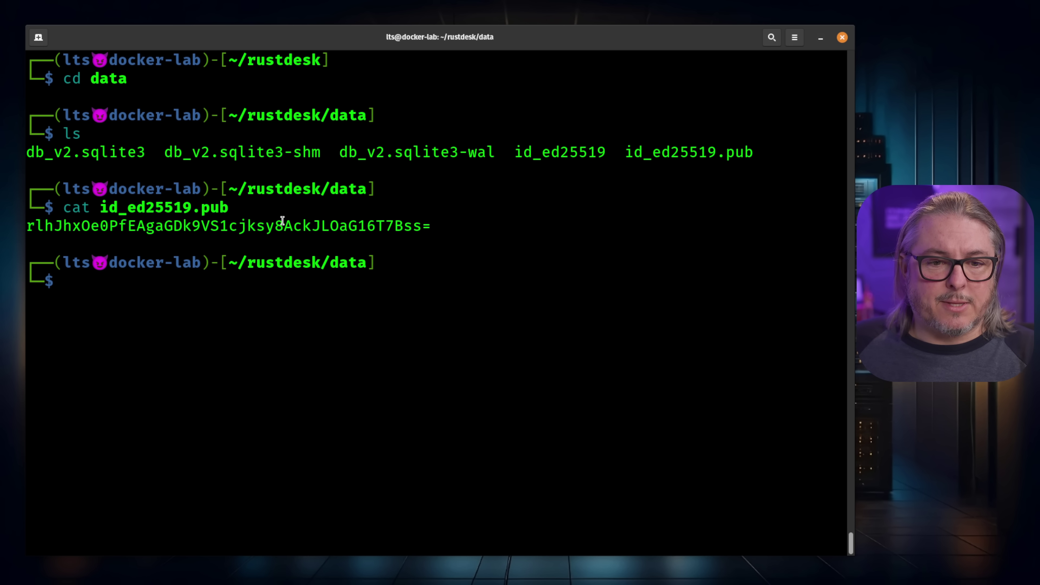
{"action": "double_click", "coordinate": [281, 225]}
{"action": "right_click", "coordinate": [283, 222]}
{"action": "left_click", "coordinate": [299, 232]}
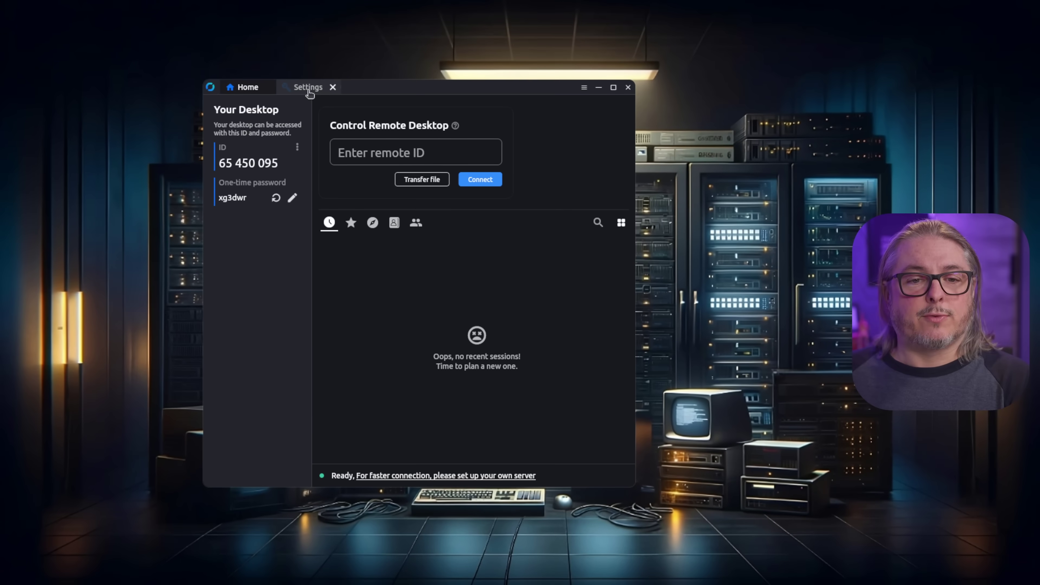
Set 10.13.13.248 as ID and relay server with the pasted public key, save, and return Home
{"action": "left_click", "coordinate": [310, 94]}
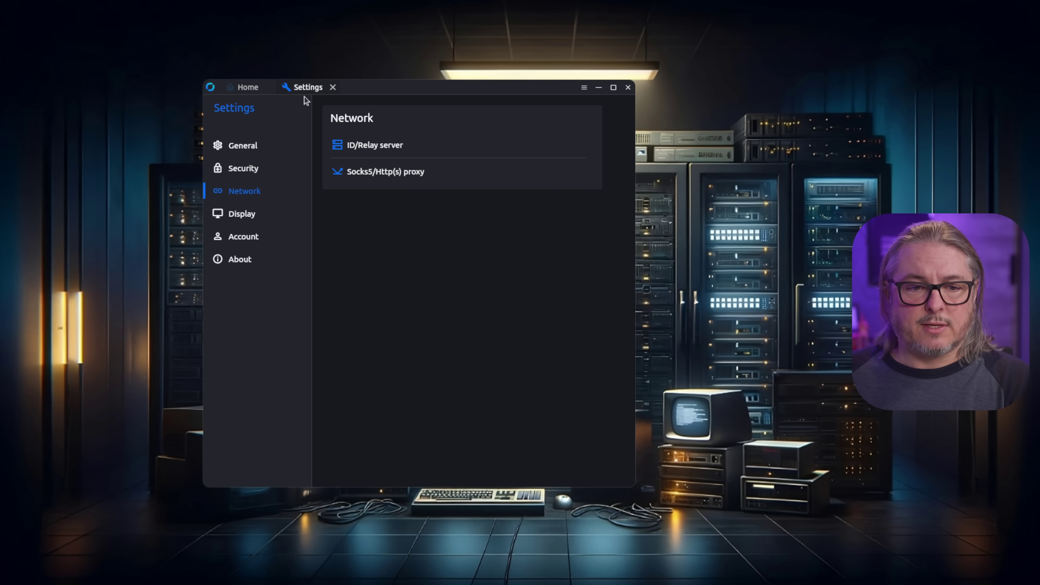
{"action": "left_click", "coordinate": [360, 149]}
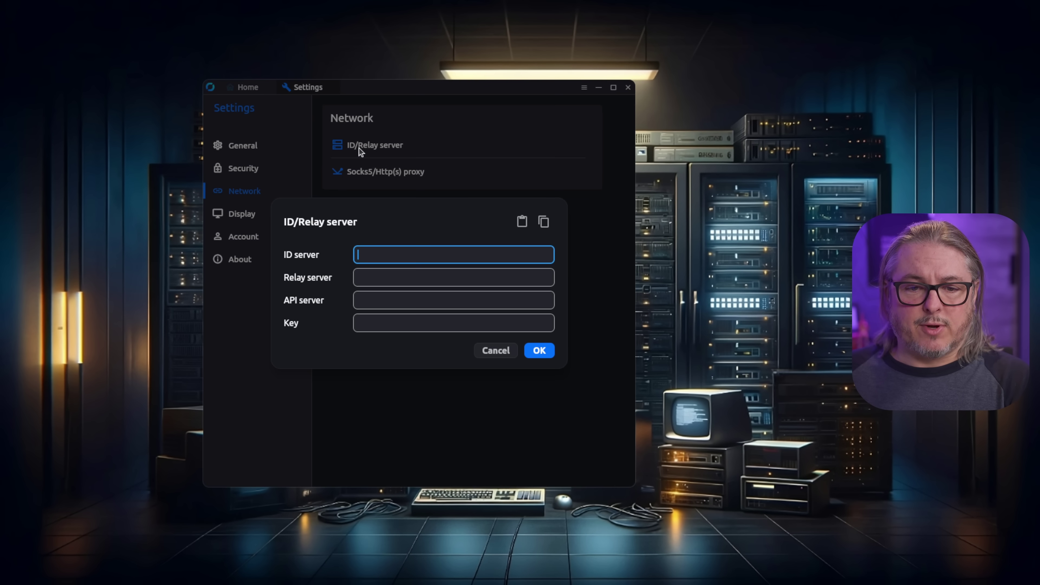
{"action": "key", "text": "ctrl+v"}
{"action": "left_click", "coordinate": [413, 279]}
{"action": "key", "text": "ctrl+v"}
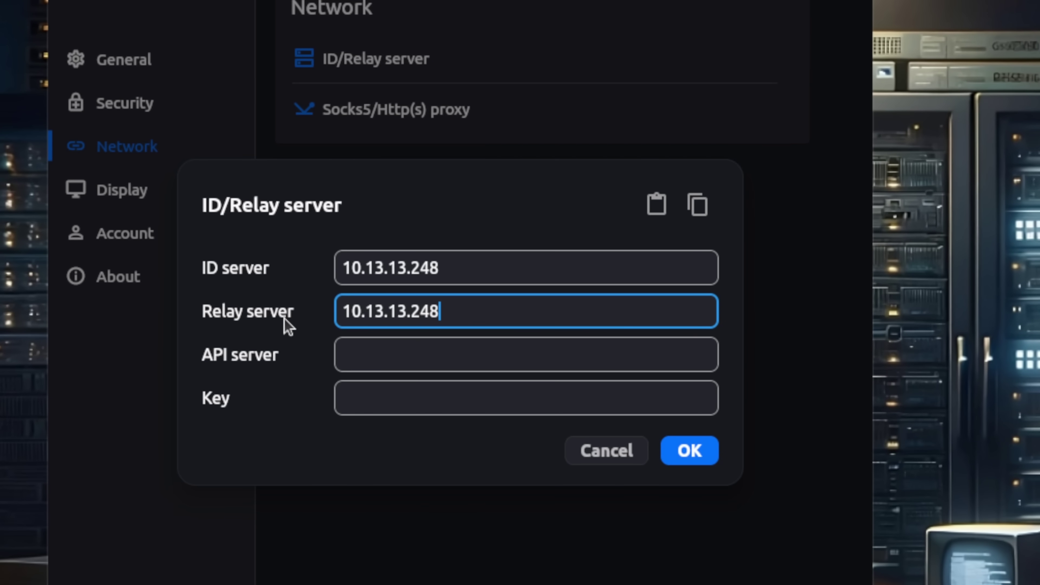
{"action": "left_click", "coordinate": [430, 402]}
{"action": "key", "text": "ctrl+v"}
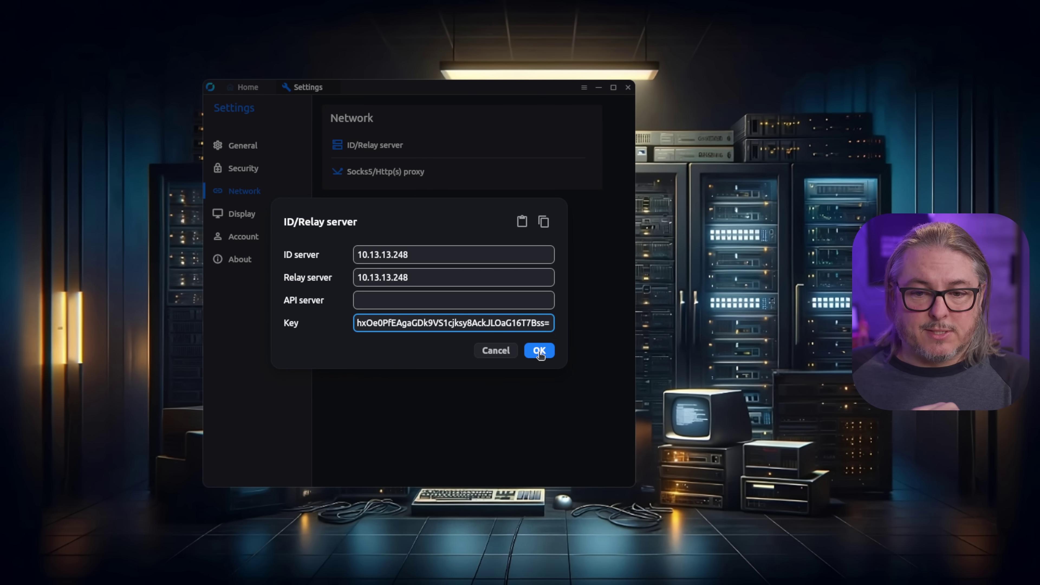
{"action": "left_click", "coordinate": [540, 351]}
{"action": "left_click", "coordinate": [250, 87]}
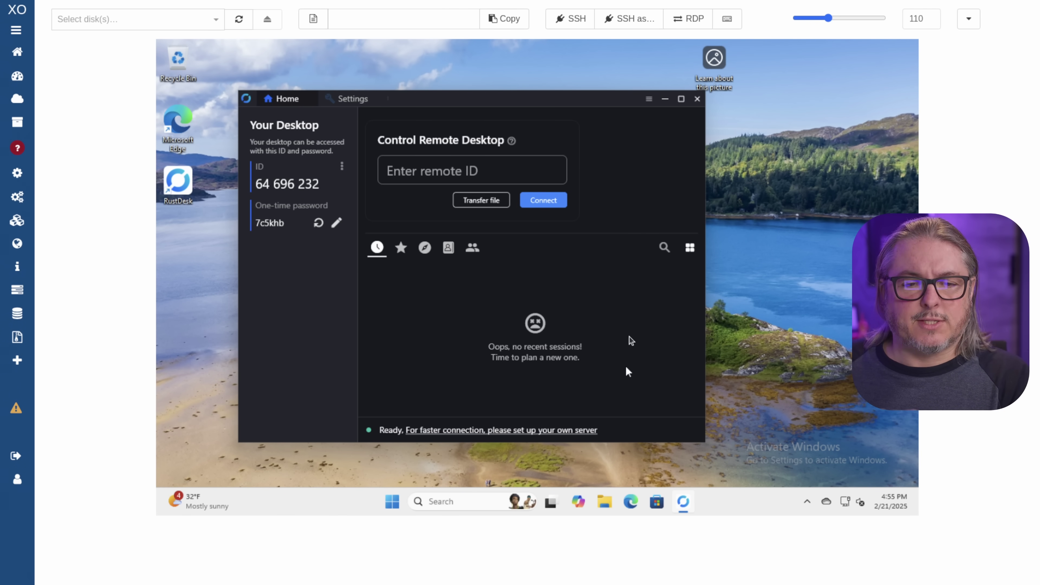
On the Windows VM's RustDesk, save 10.13.13.248 as both ID and relay server
{"action": "left_click", "coordinate": [342, 105]}
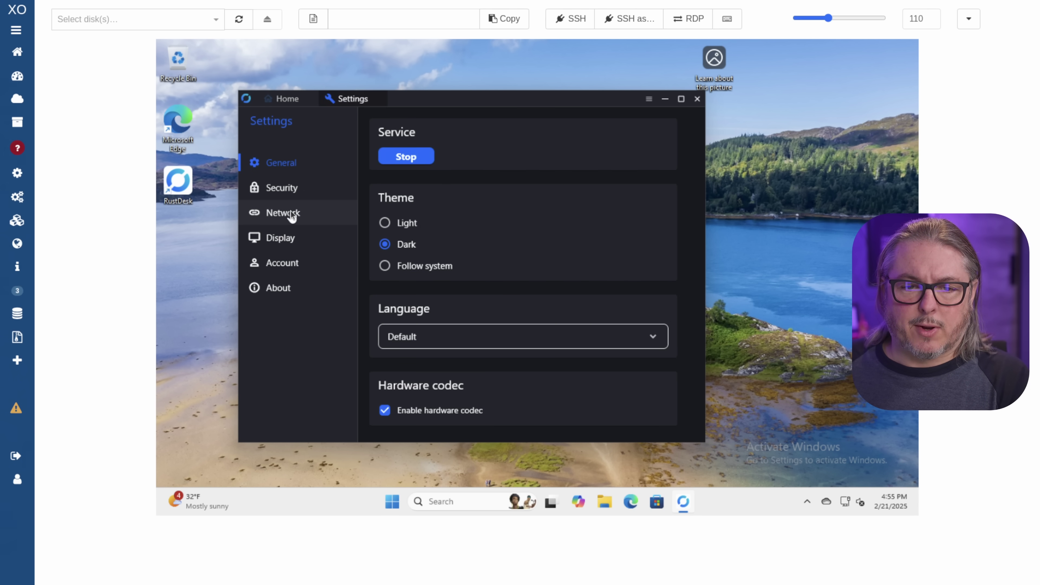
{"action": "left_click", "coordinate": [291, 211]}
{"action": "left_click", "coordinate": [420, 163]}
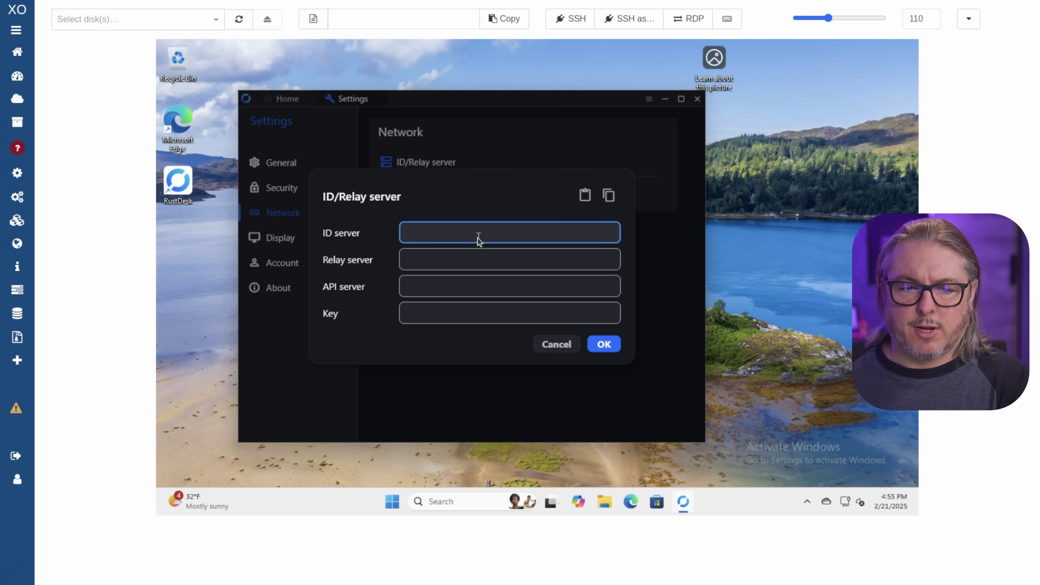
{"action": "key", "text": "ctrl+v"}
{"action": "left_click", "coordinate": [461, 258]}
{"action": "key", "text": "ctrl+v"}
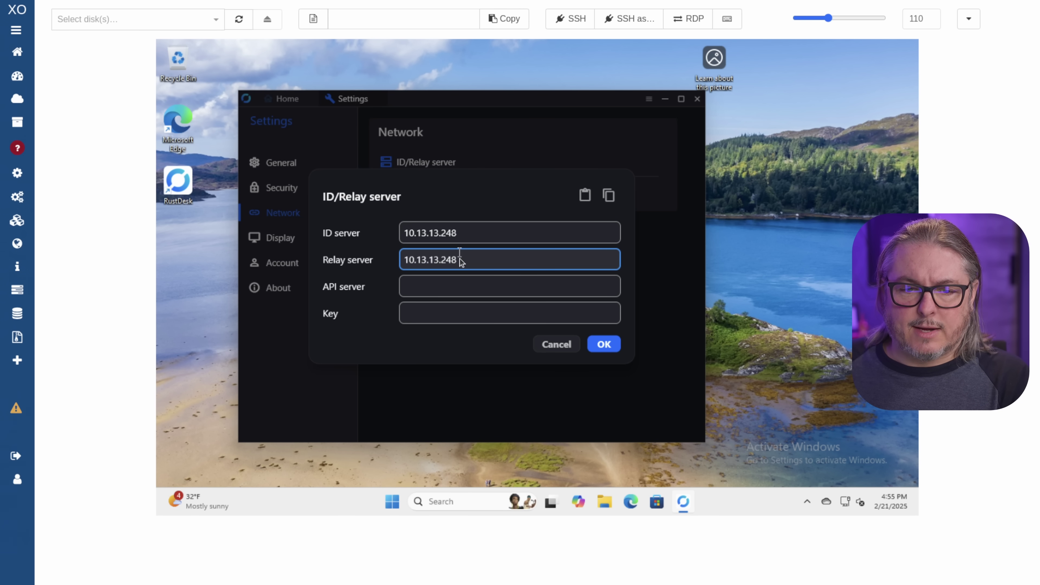
{"action": "left_click", "coordinate": [447, 315]}
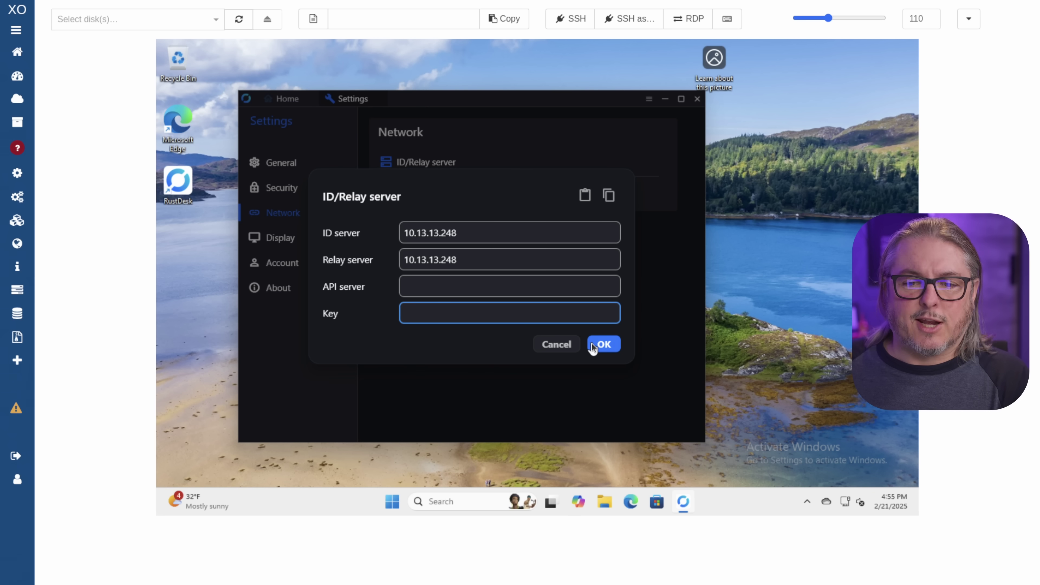
{"action": "left_click", "coordinate": [605, 343]}
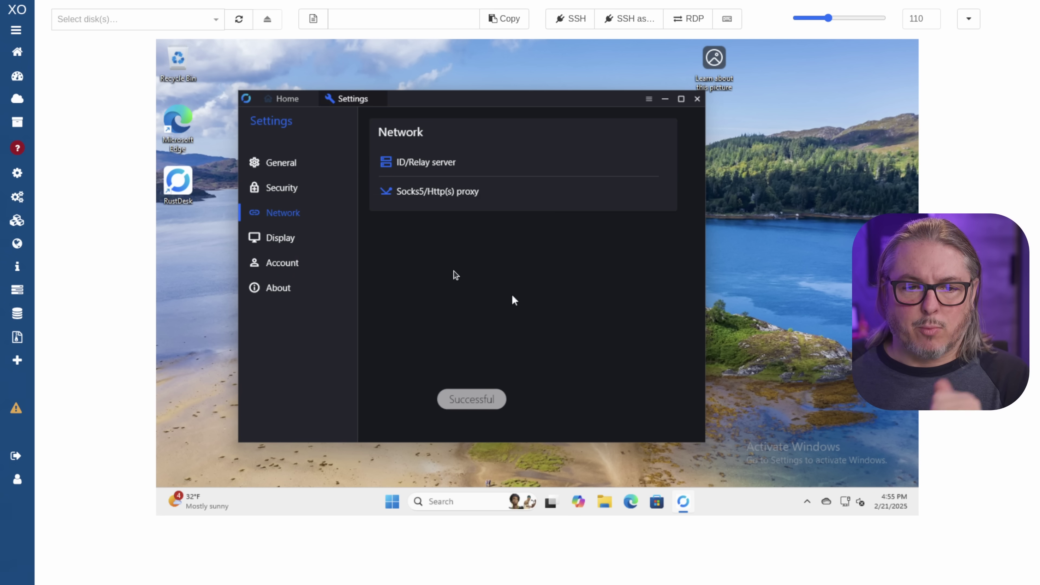
{"action": "left_click", "coordinate": [322, 191]}
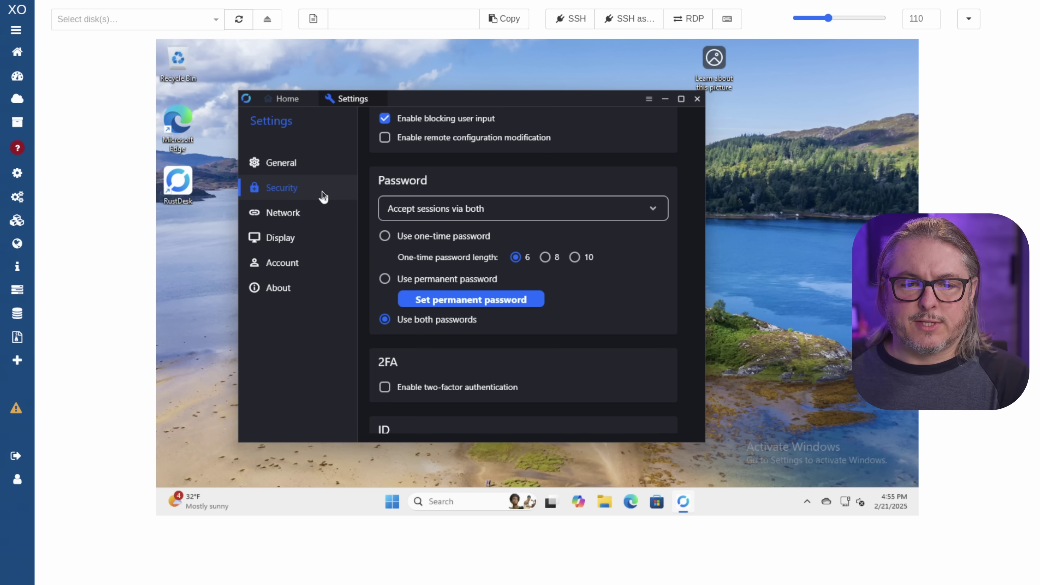
Set and confirm a permanent password for the VM's RustDesk, then return to Home
{"action": "left_click", "coordinate": [385, 280]}
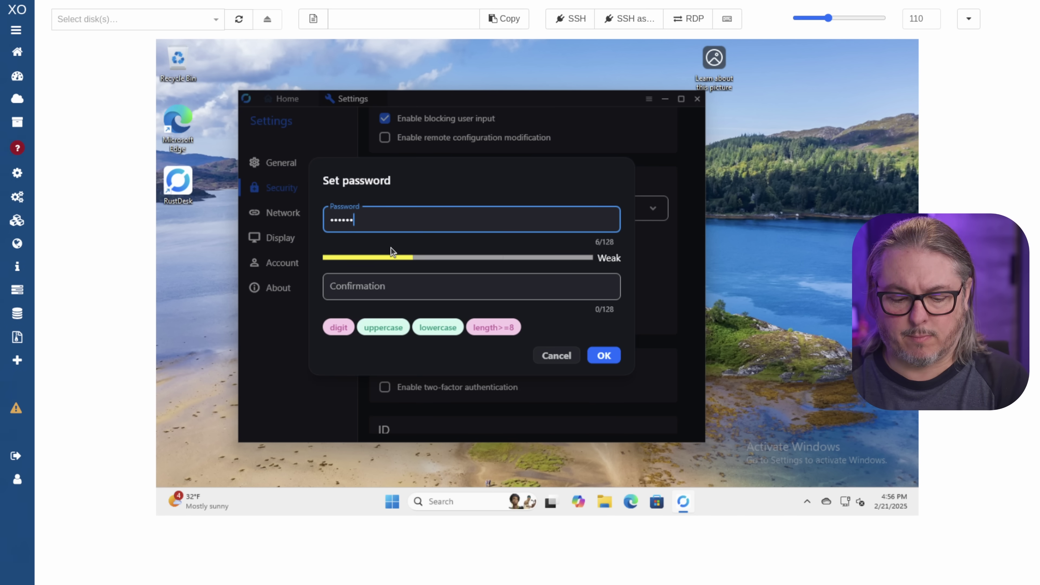
{"action": "key", "text": "Tab"}
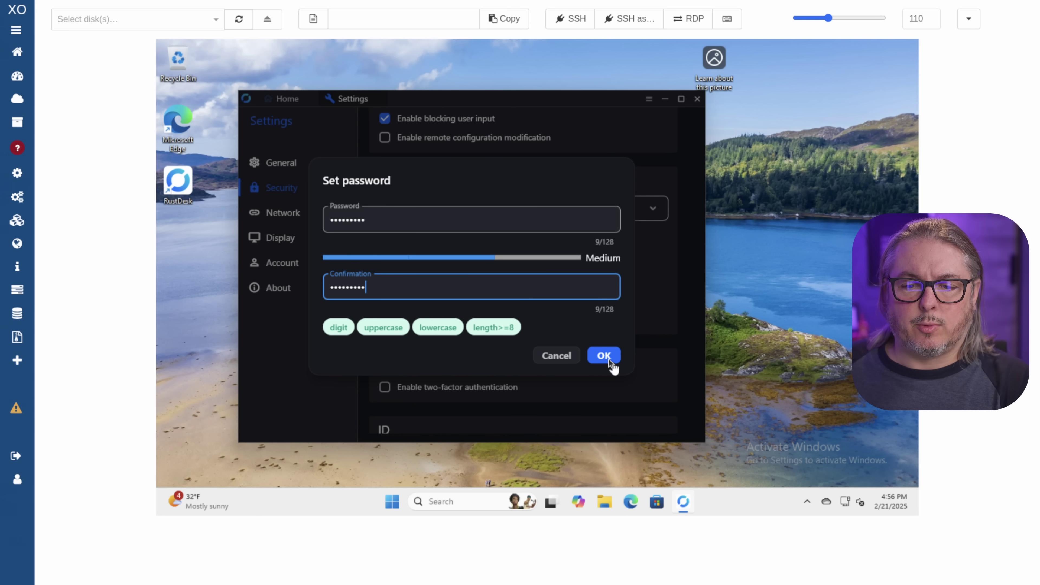
{"action": "left_click", "coordinate": [606, 356]}
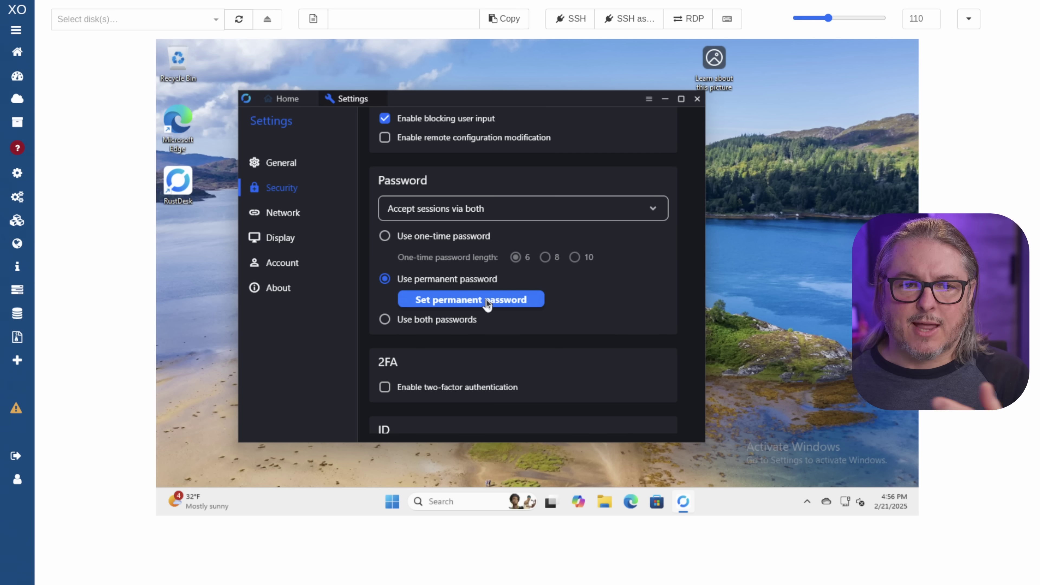
{"action": "left_click", "coordinate": [291, 100]}
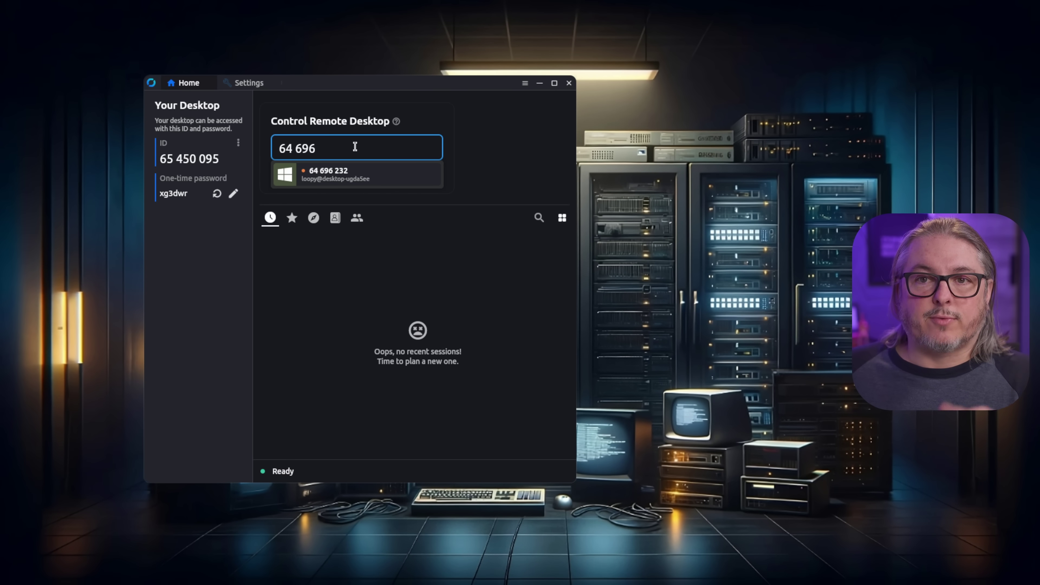
Connect to the Windows VM's suggested ID, entering its password with Remember password ticked
{"action": "left_click", "coordinate": [343, 179]}
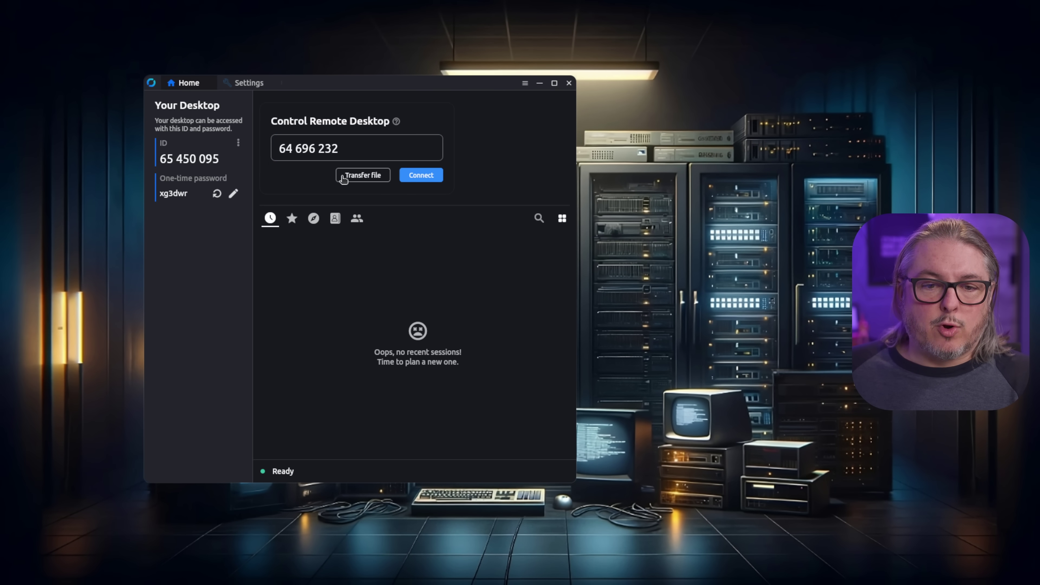
{"action": "left_click", "coordinate": [420, 176]}
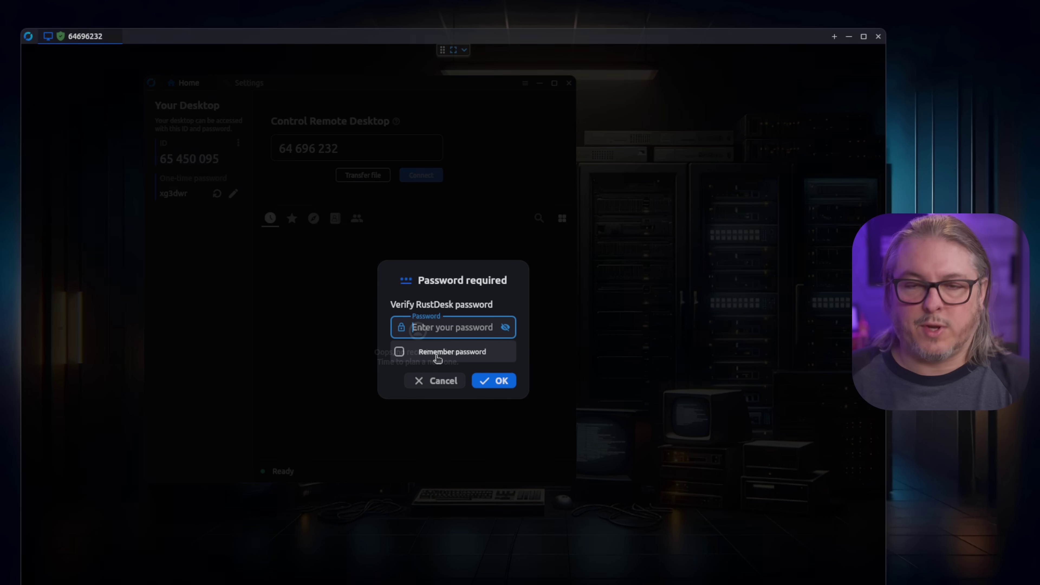
{"action": "left_click", "coordinate": [438, 359]}
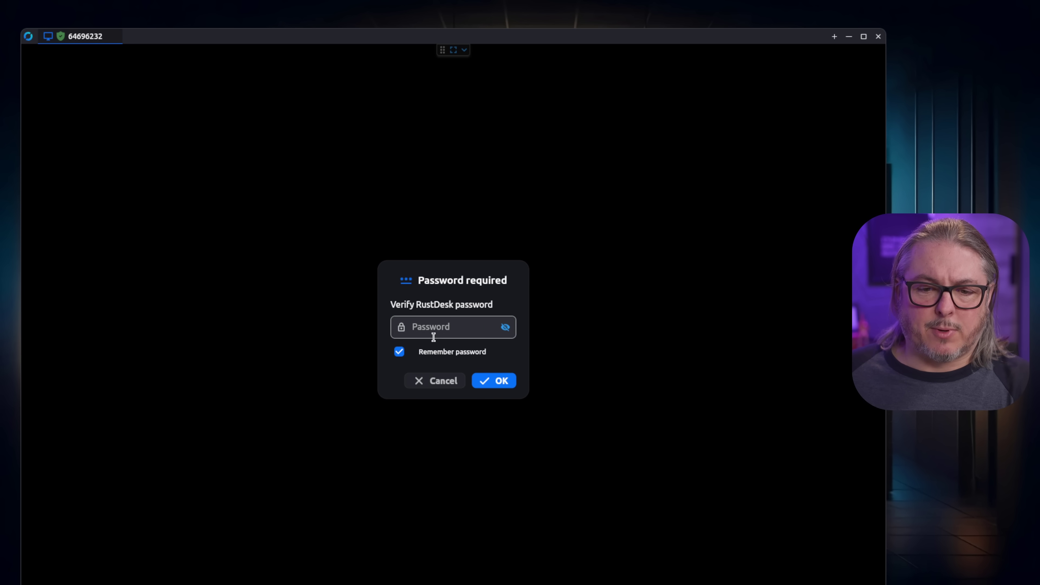
{"action": "left_click", "coordinate": [434, 336]}
{"action": "type", "text": "**********"}
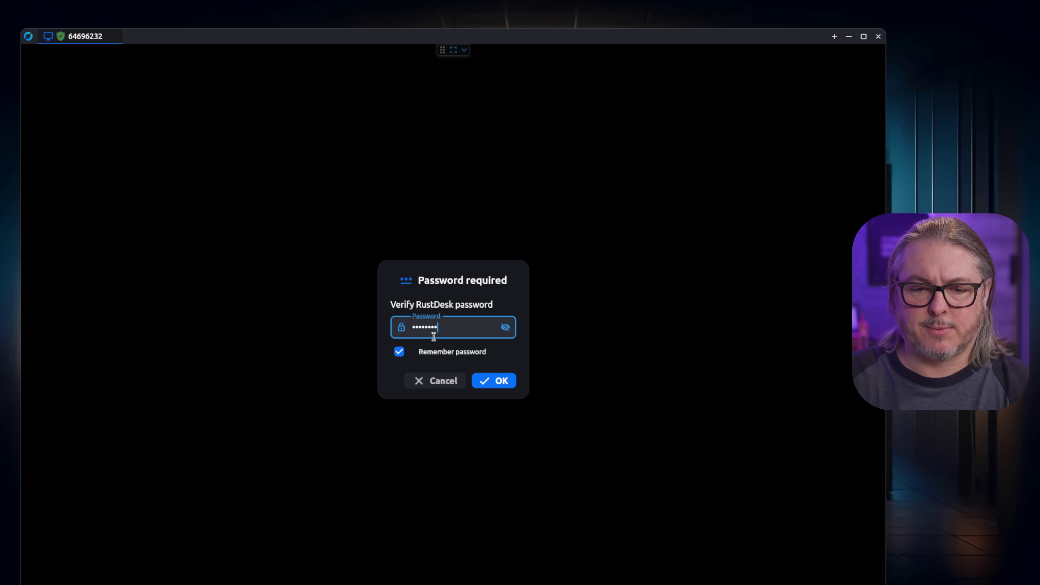
{"action": "key", "text": "Return"}
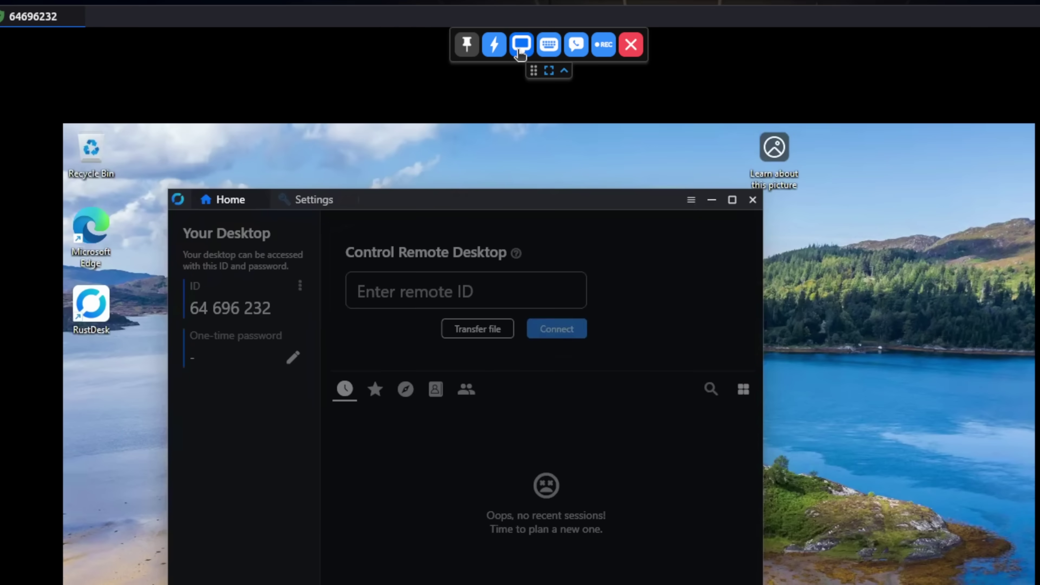
Switch the session to Scale adaptive, shrink the window and move it up and right
{"action": "left_click", "coordinate": [522, 51]}
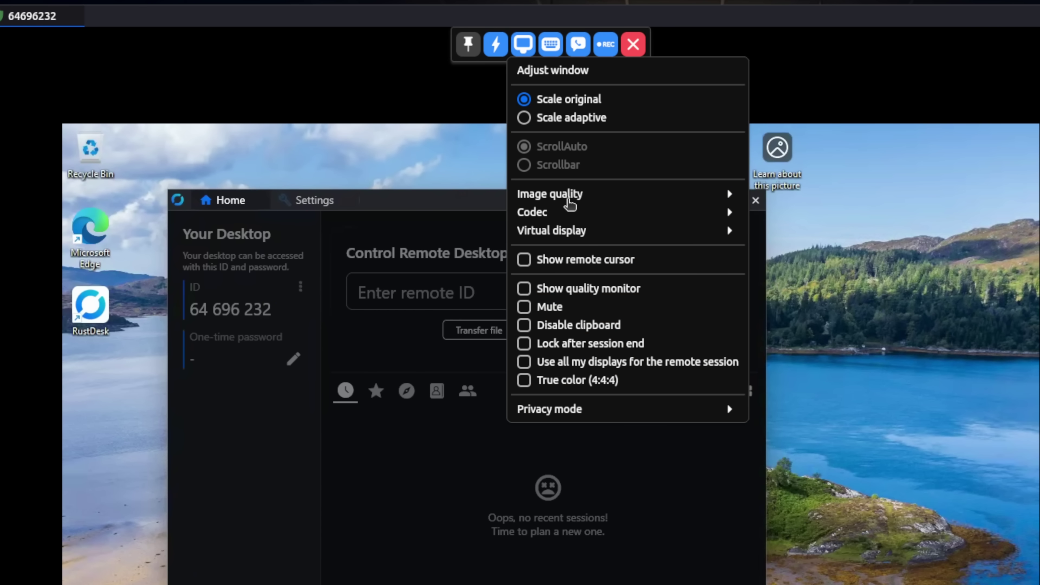
{"action": "left_click", "coordinate": [601, 117]}
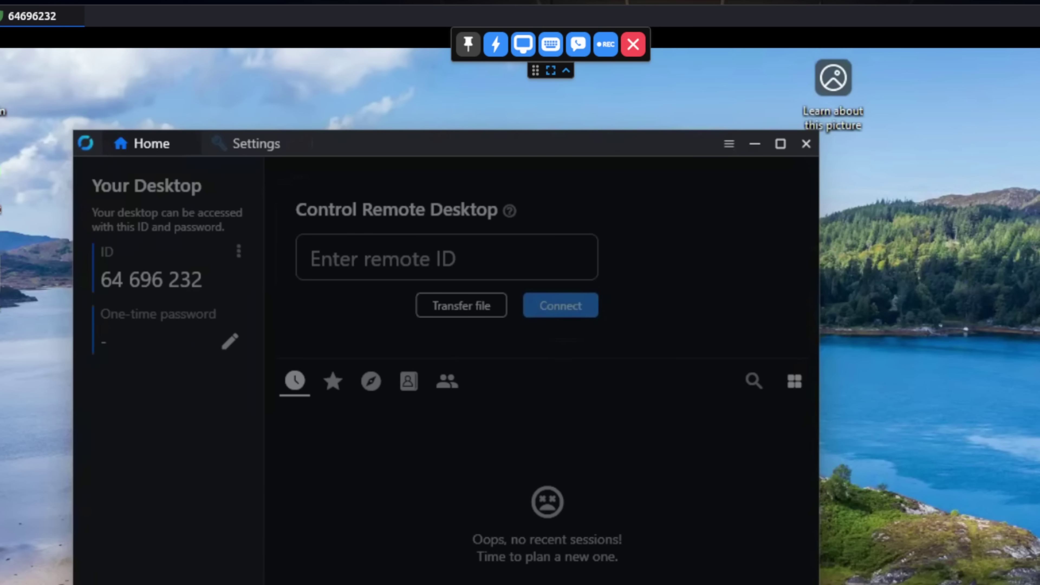
{"action": "left_click_drag", "start_coordinate": [973, 61], "coordinate": [849, 109]}
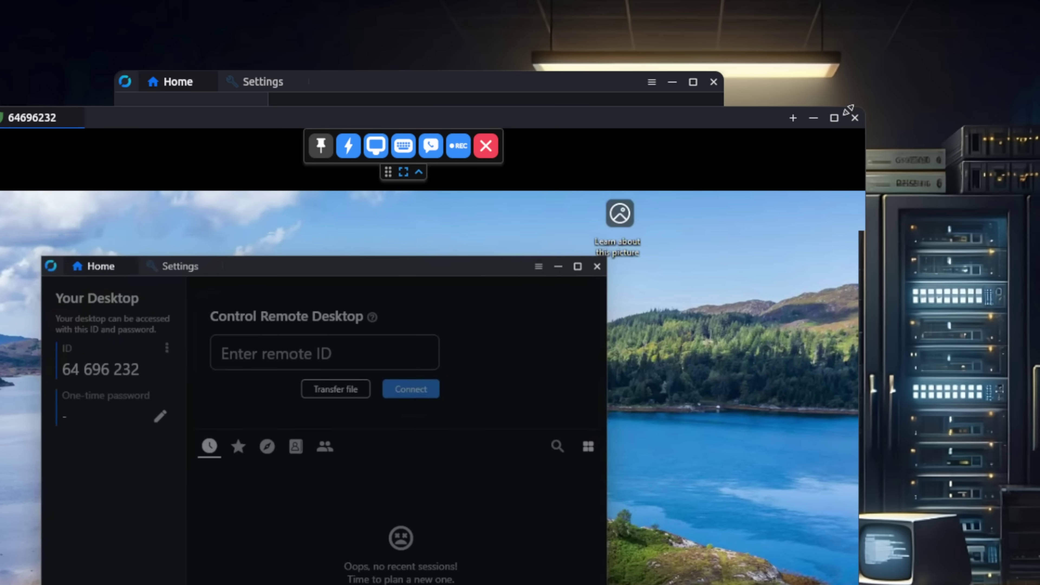
{"action": "left_click_drag", "start_coordinate": [700, 113], "coordinate": [797, 80]}
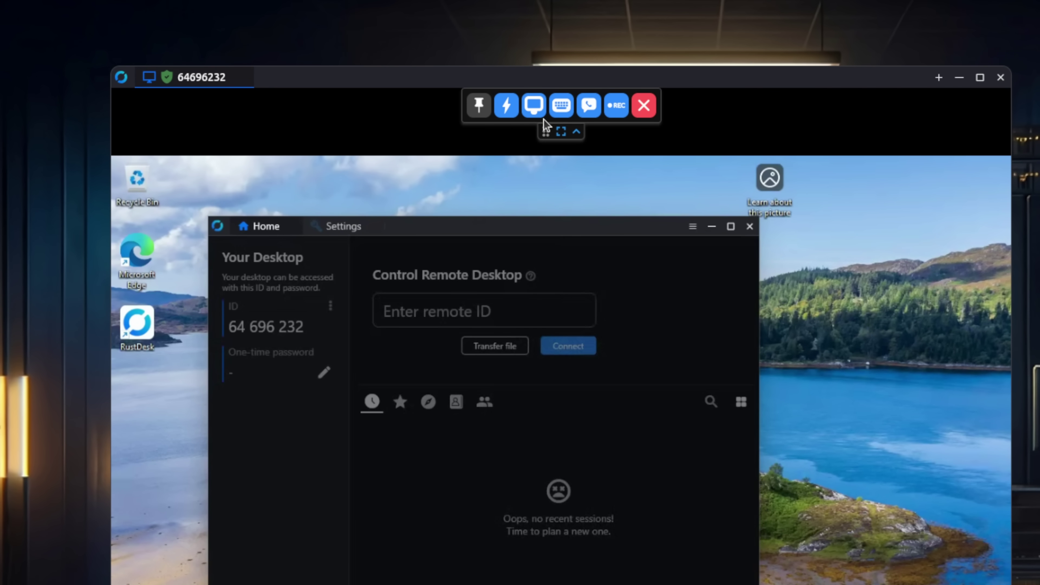
{"action": "left_click", "coordinate": [539, 110]}
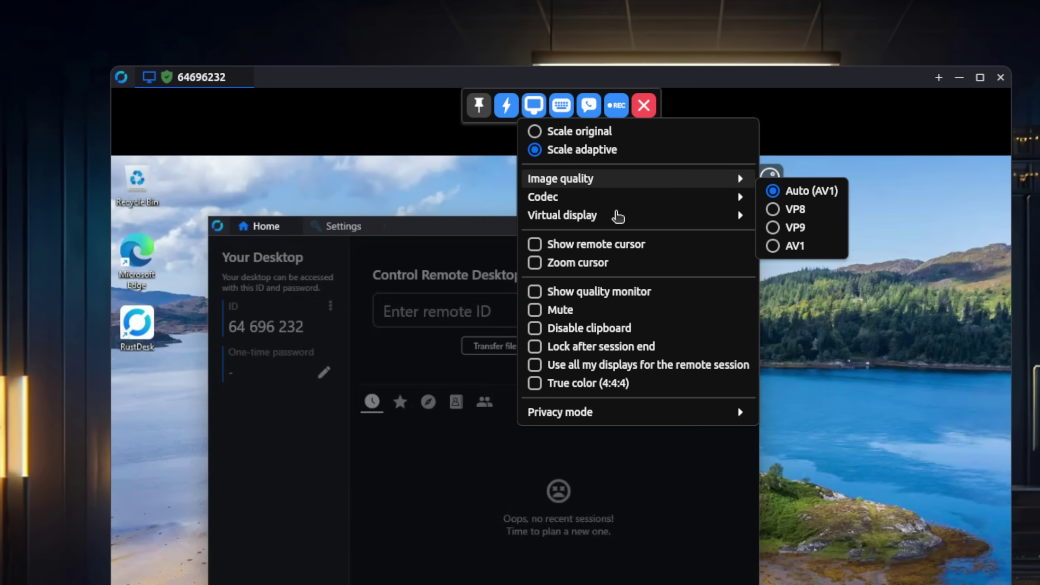
{"action": "mouse_move", "coordinate": [646, 408]}
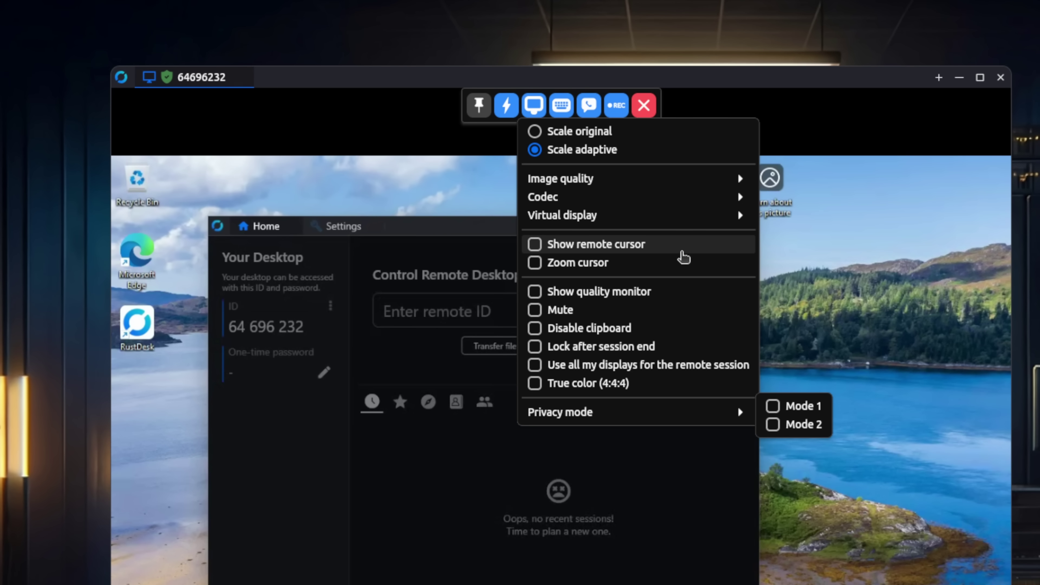
Choose TCP tunneling from the session's Actions menu
{"action": "left_click", "coordinate": [506, 105]}
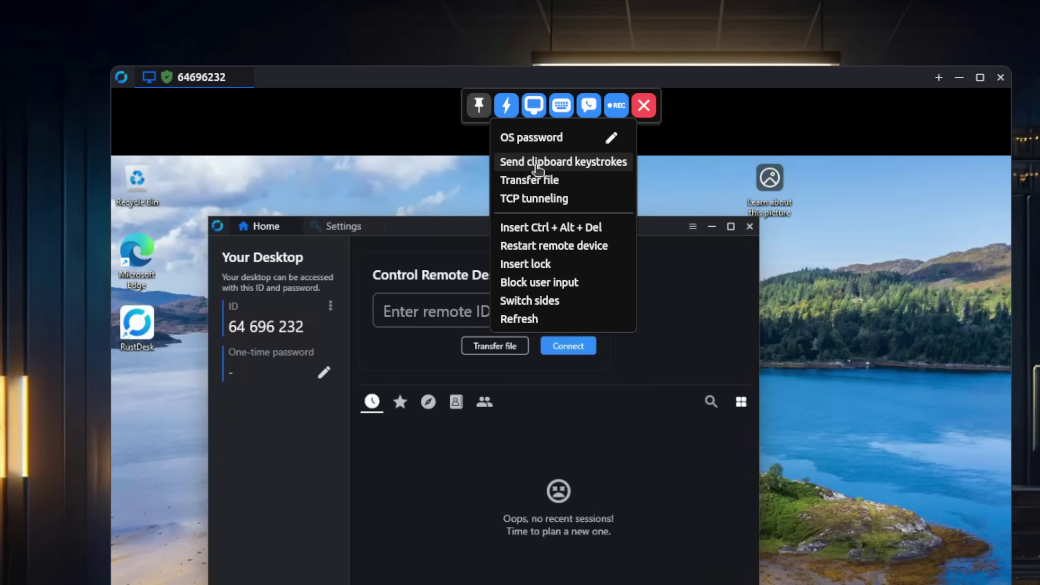
{"action": "left_click", "coordinate": [575, 203]}
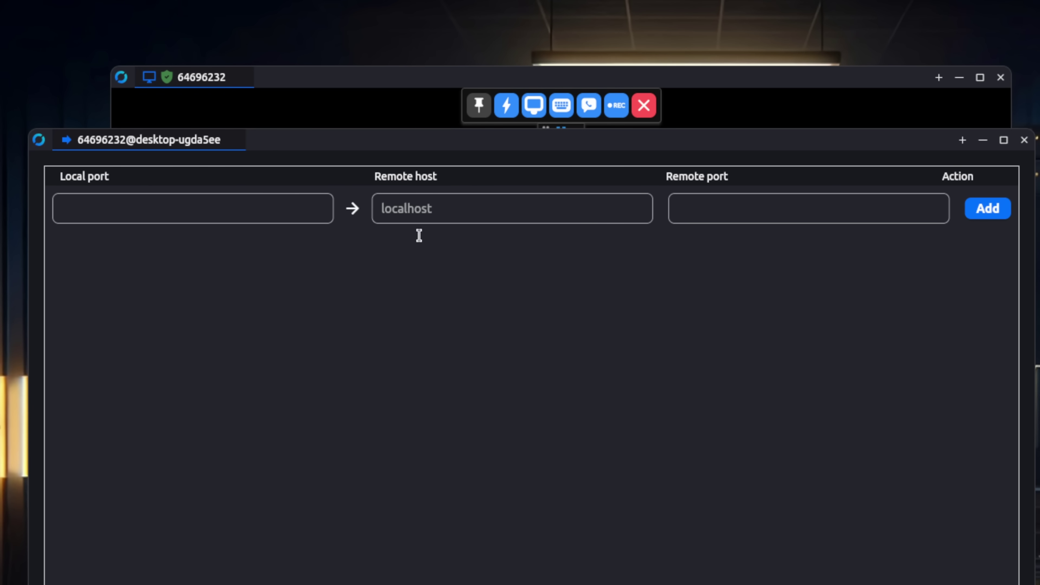
Check the Remote host field of the tunneling window, then close the window
{"action": "left_click", "coordinate": [422, 213]}
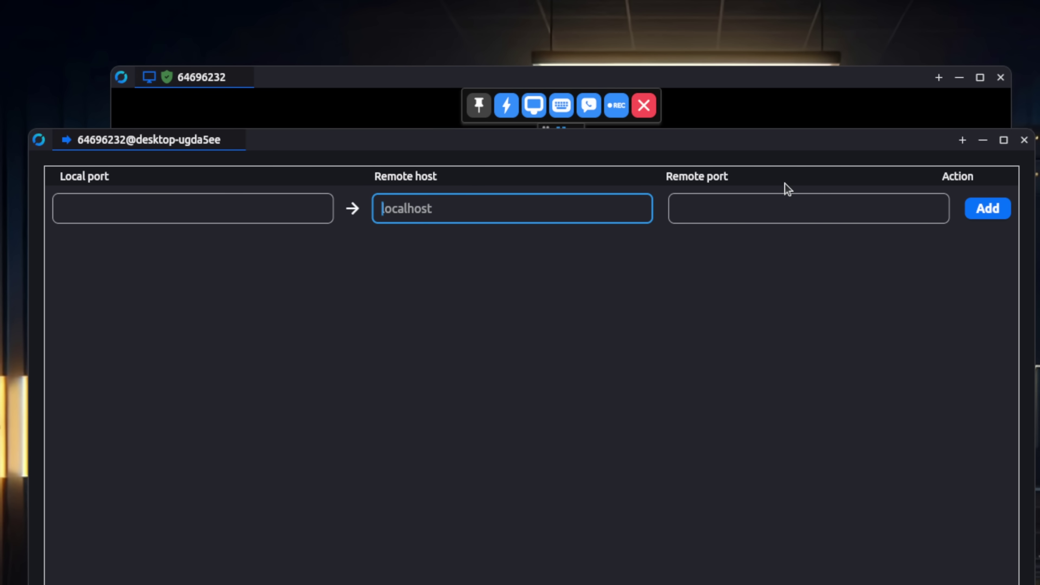
{"action": "left_click", "coordinate": [1020, 141]}
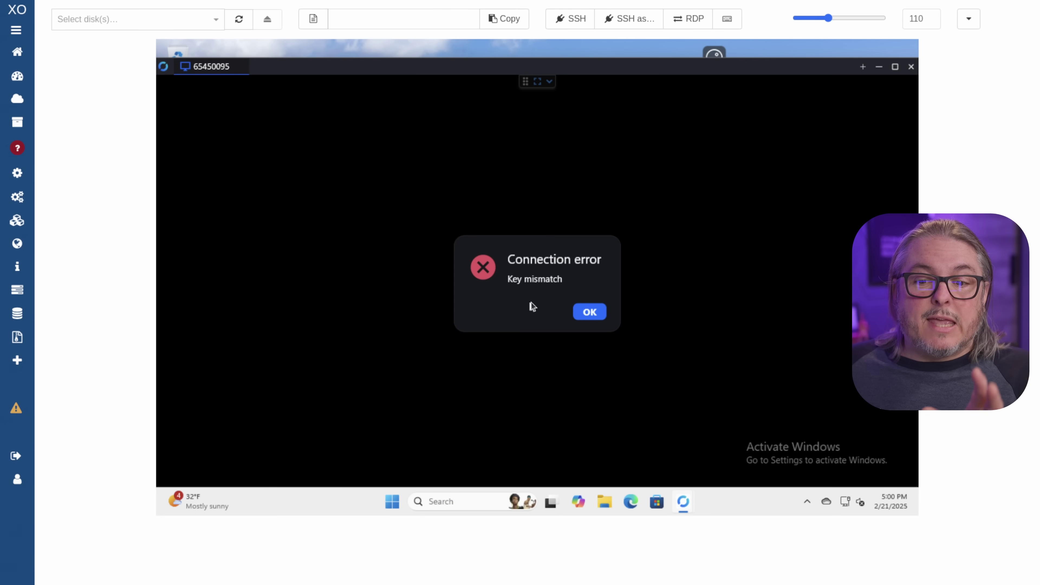
Dismiss the Key mismatch error and reopen the VM's ID/Relay server dialog at its Key field
{"action": "left_click", "coordinate": [590, 312]}
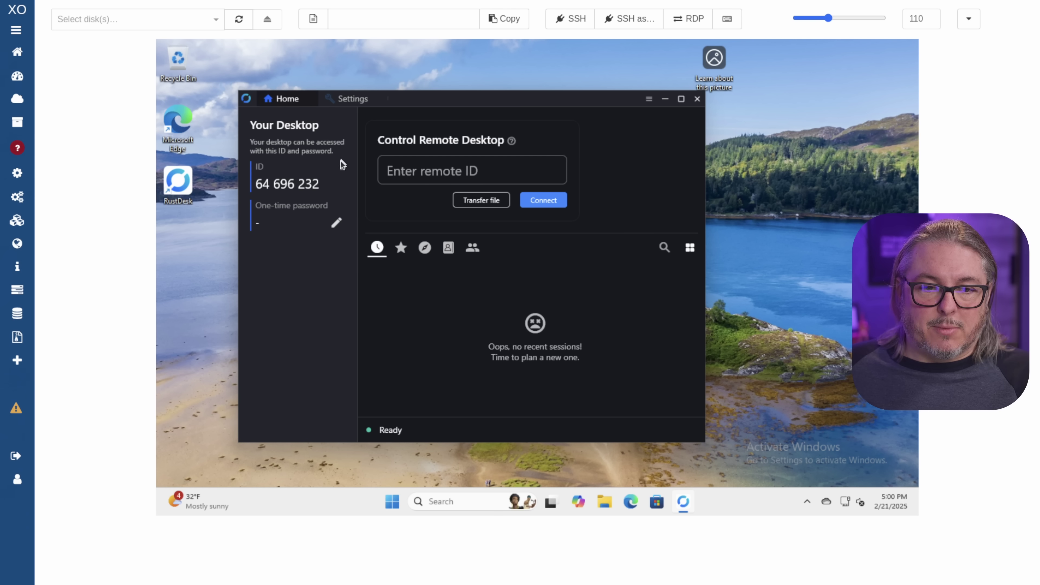
{"action": "left_click", "coordinate": [347, 99]}
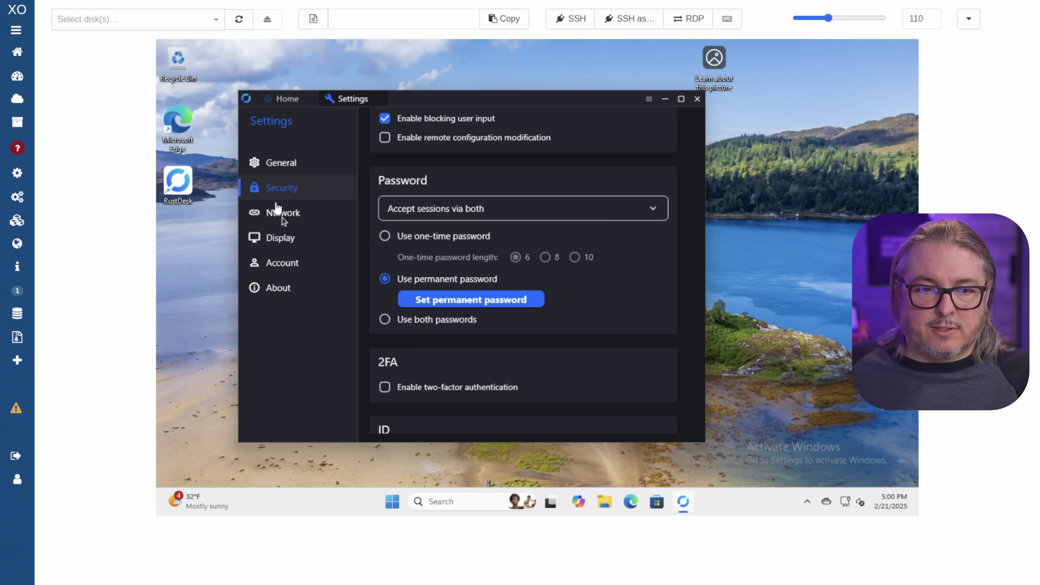
{"action": "left_click", "coordinate": [308, 212]}
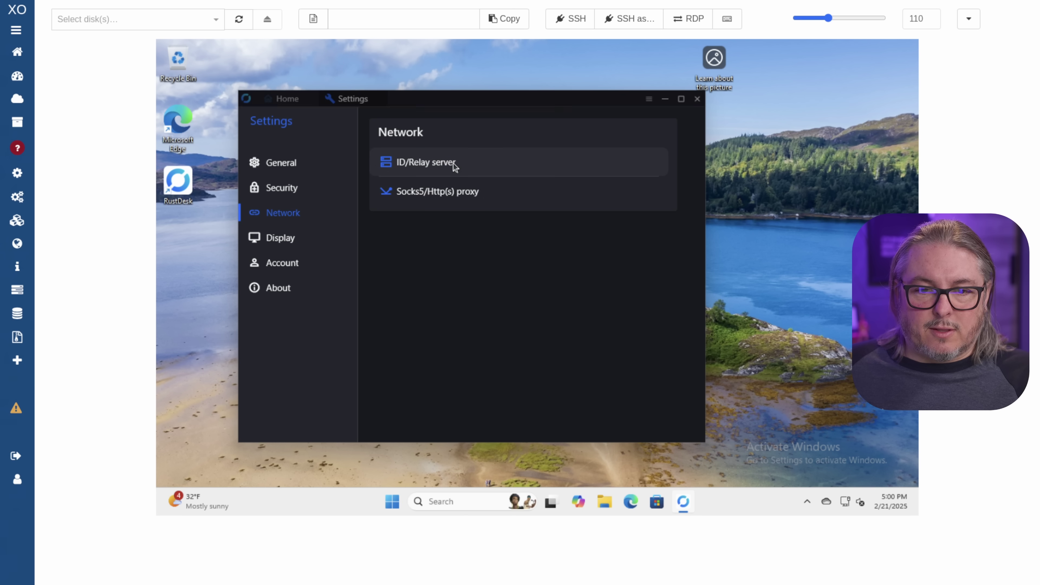
{"action": "left_click", "coordinate": [452, 165]}
{"action": "left_click", "coordinate": [430, 310]}
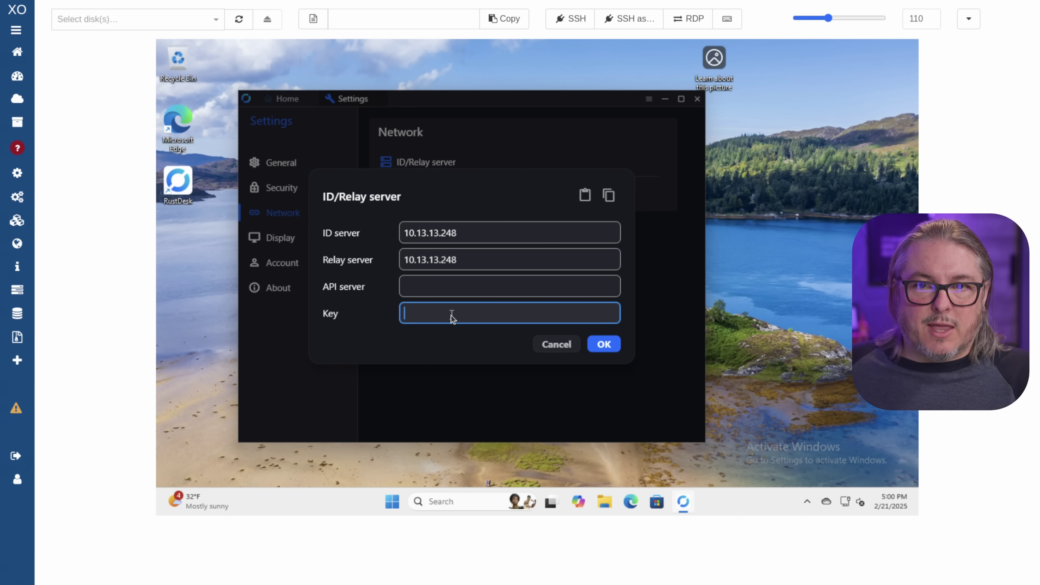